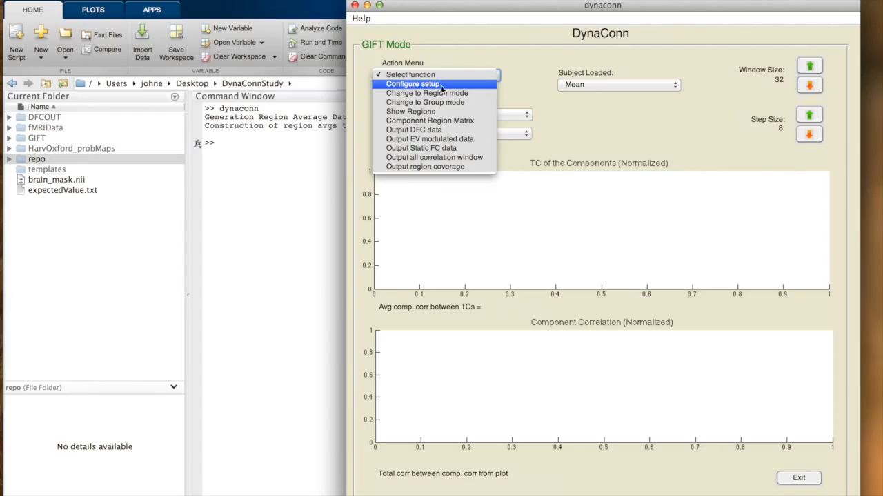
# Compare two GIFT components by selecting Component 3 as the first and Component 5 as the second
pyautogui.click(535, 92)
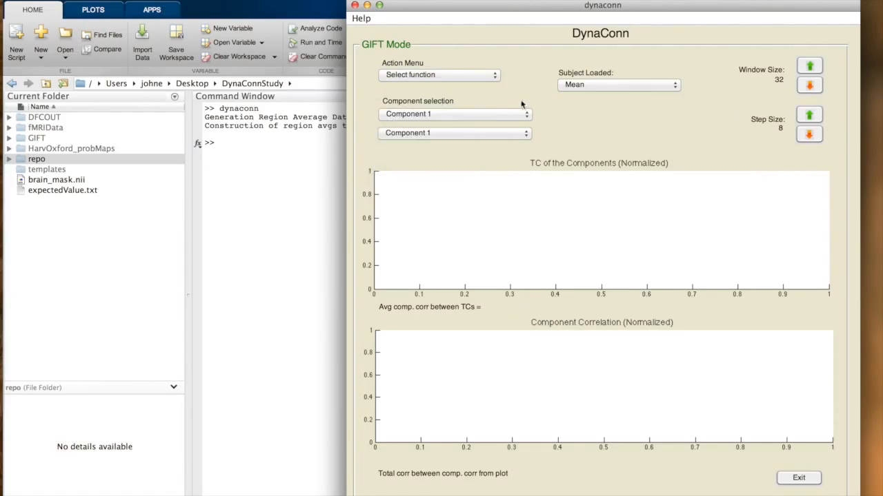
pyautogui.click(473, 133)
pyautogui.click(452, 169)
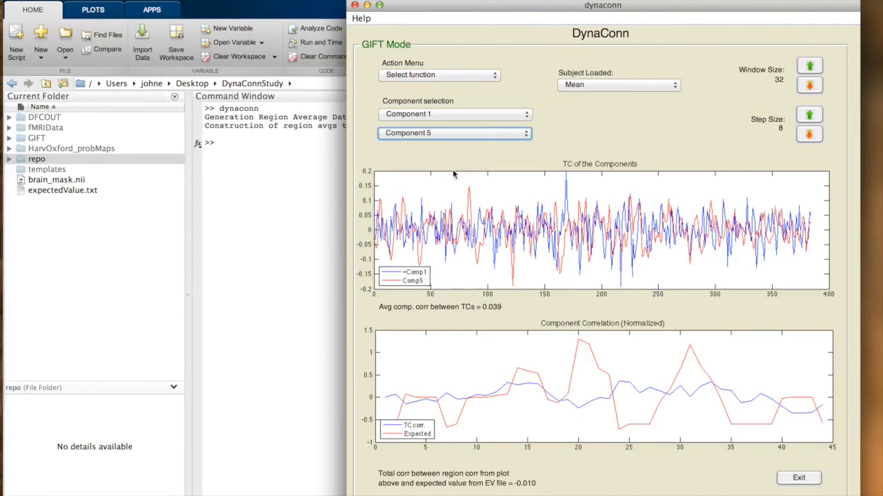
pyautogui.click(483, 115)
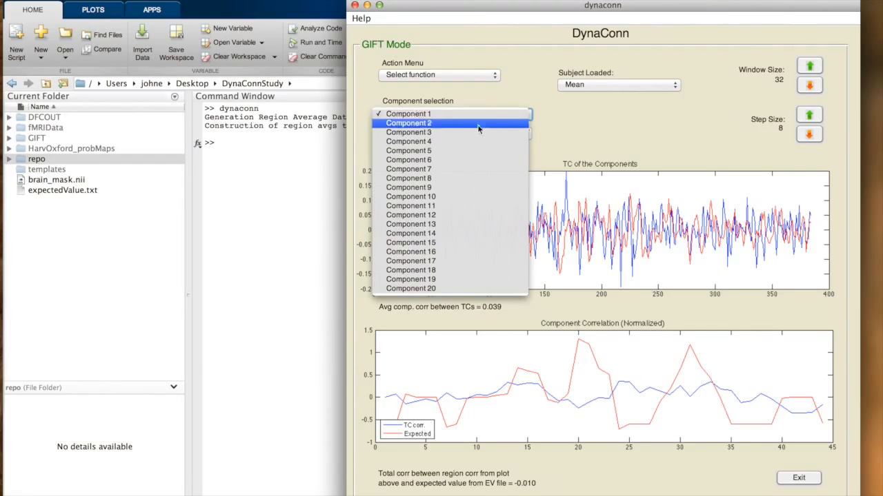
pyautogui.click(471, 133)
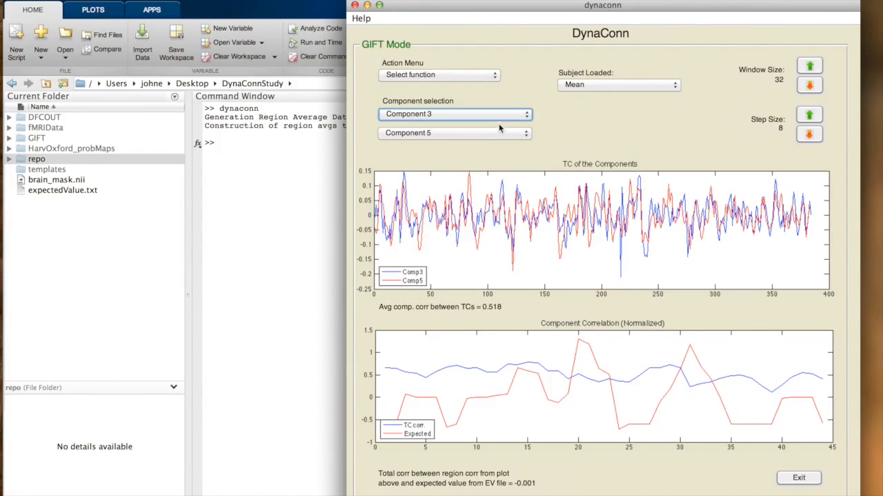
# Load the data of group1_subj1 and then of group2_subj1 for the selected components
pyautogui.click(604, 85)
pyautogui.click(592, 97)
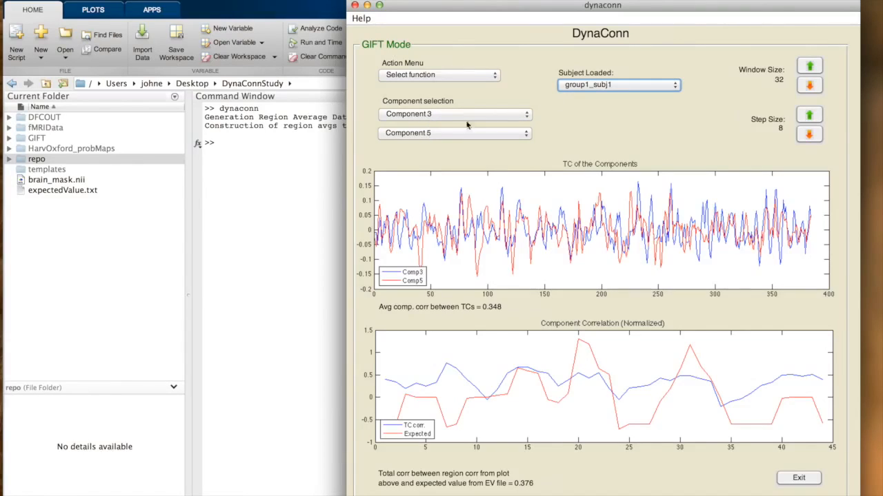
pyautogui.click(607, 87)
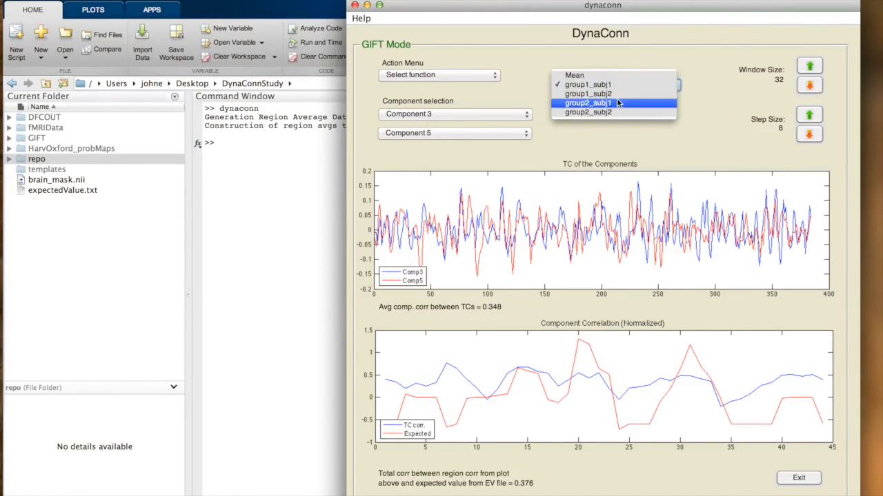
pyautogui.click(617, 103)
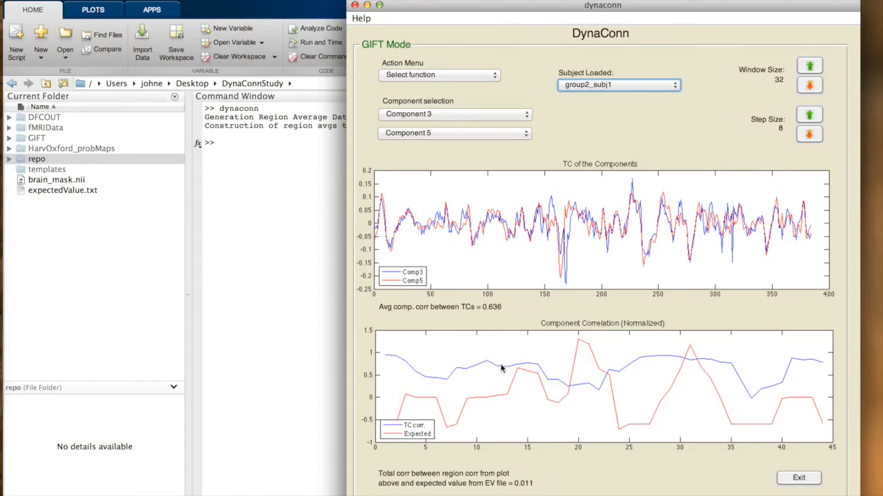
# Raise the window size by two and bring it back to 32
pyautogui.click(810, 66)
pyautogui.click(811, 67)
pyautogui.click(811, 86)
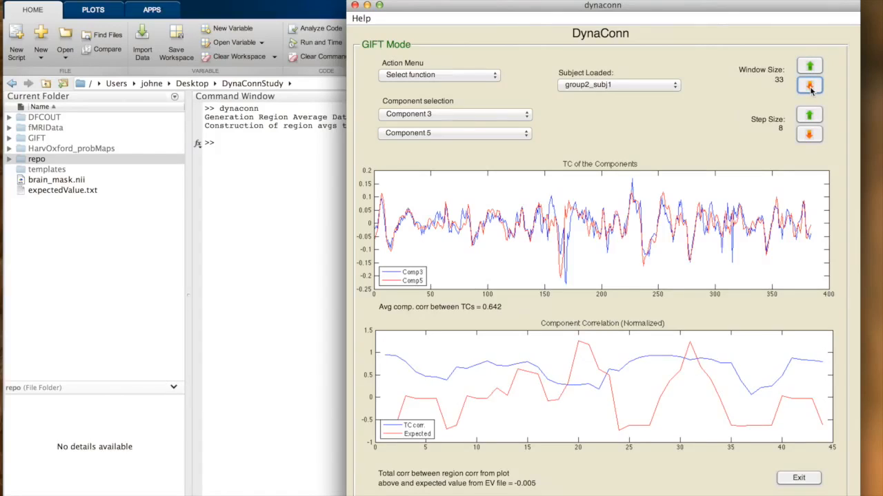
pyautogui.click(810, 87)
# Try smaller step sizes, including 7 and 5, and restore the step size to 8
pyautogui.click(808, 134)
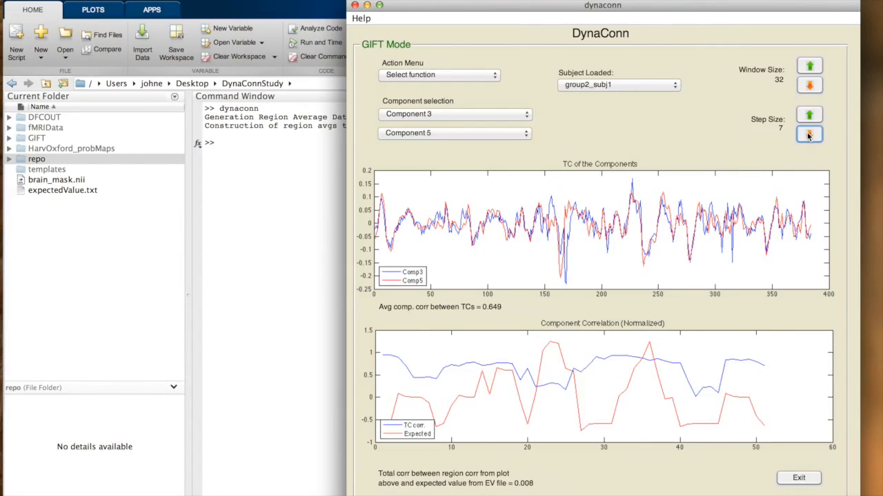
pyautogui.click(809, 134)
pyautogui.click(809, 134)
pyautogui.click(808, 135)
pyautogui.click(809, 115)
pyautogui.click(809, 114)
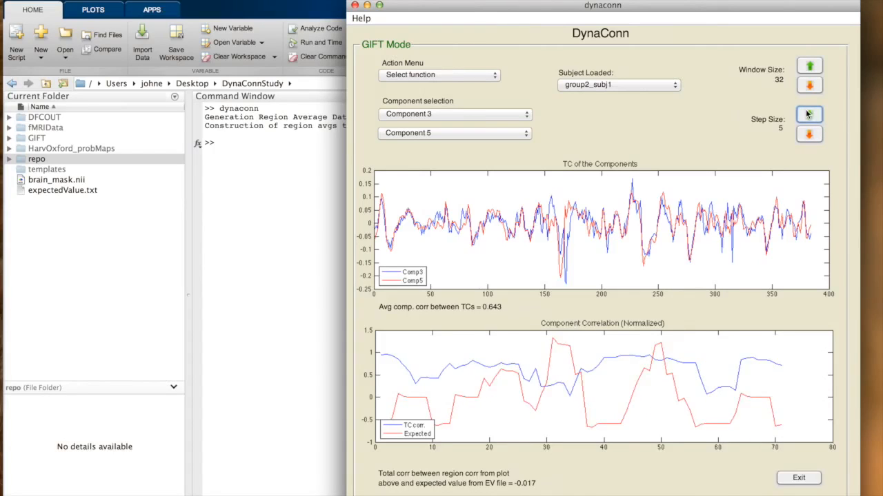
pyautogui.click(809, 115)
pyautogui.click(809, 114)
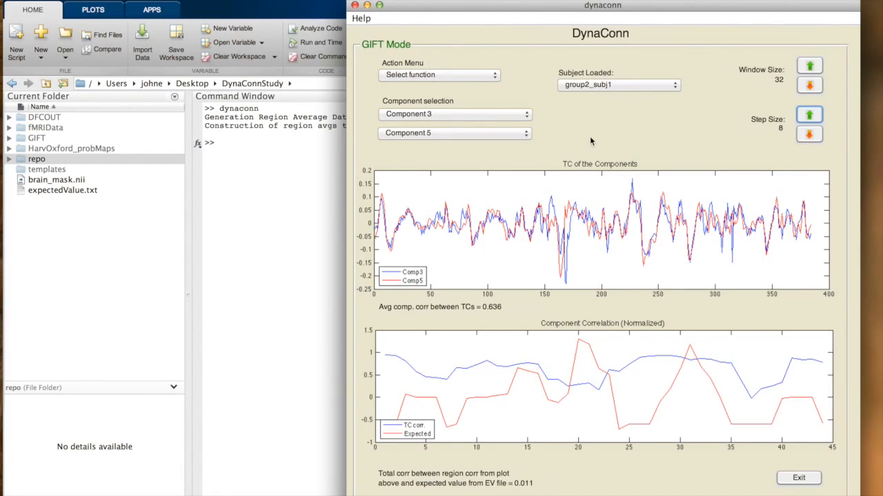
# Open the DynaConn Users Guide, look over its first page and close it
pyautogui.click(361, 19)
pyautogui.click(381, 34)
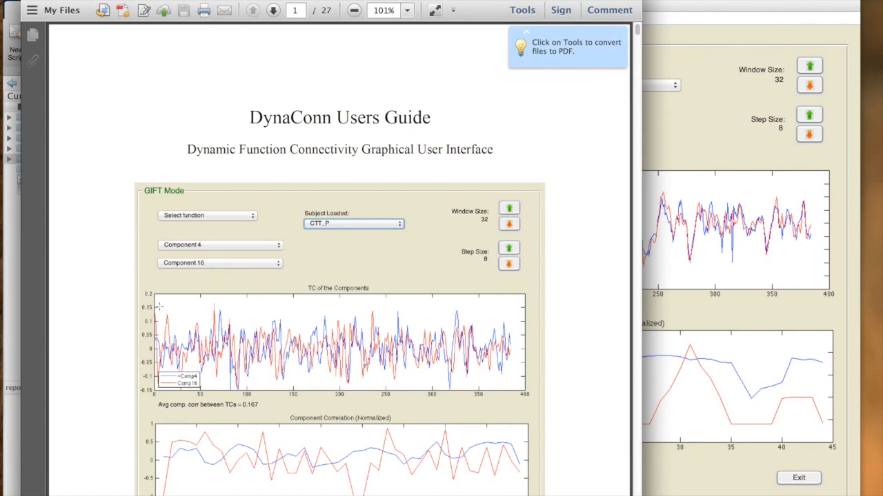
pyautogui.scroll(-5, 316, 310)
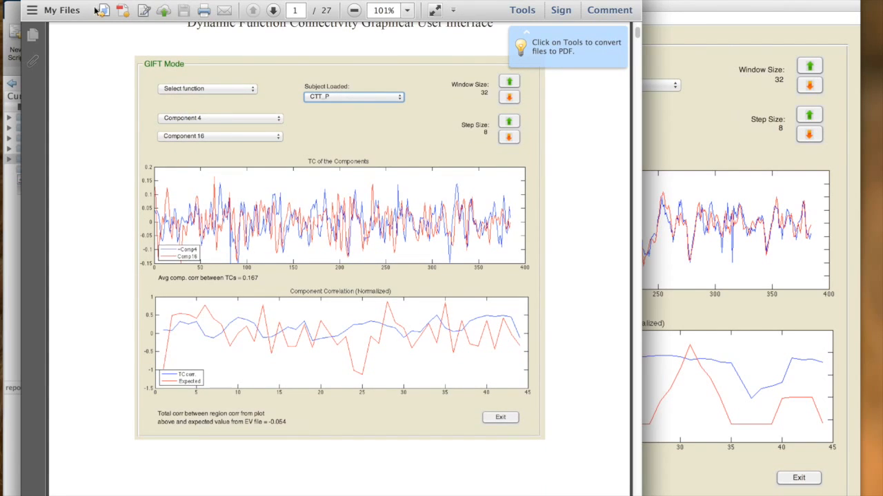
pyautogui.click(30, 1)
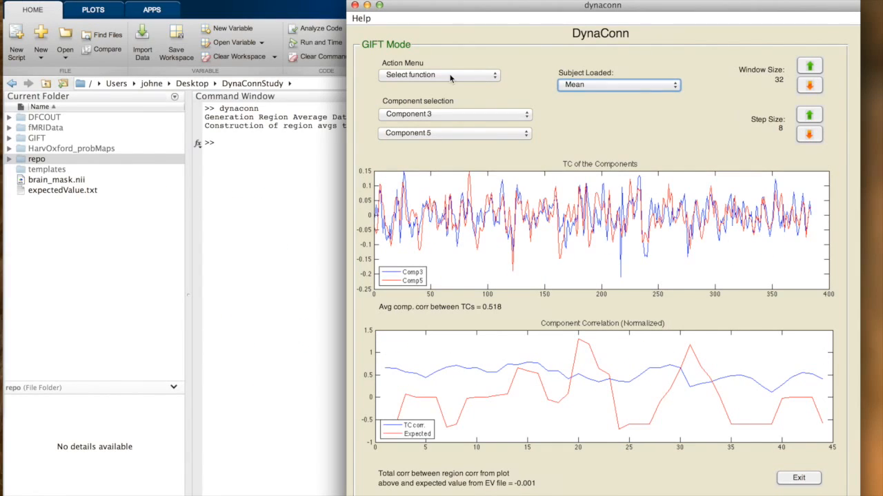
# Compare Component 3 with Component 6, then set the second component to Component 7
pyautogui.click(452, 135)
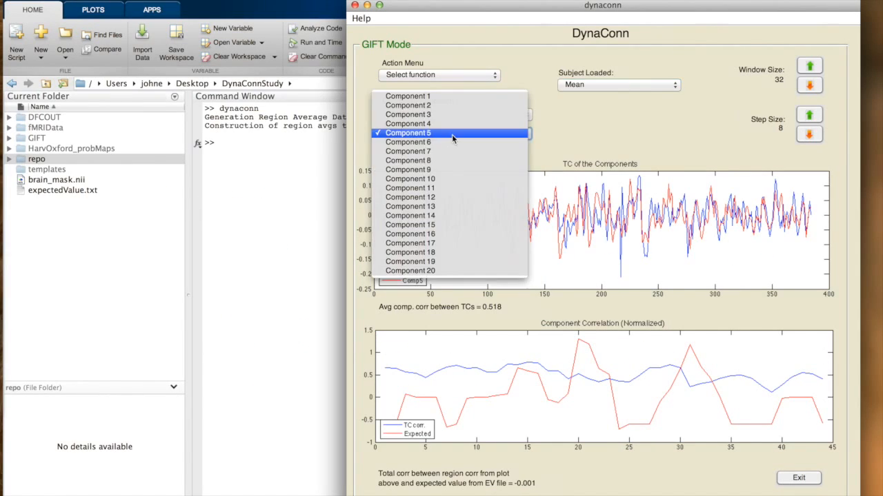
pyautogui.click(449, 142)
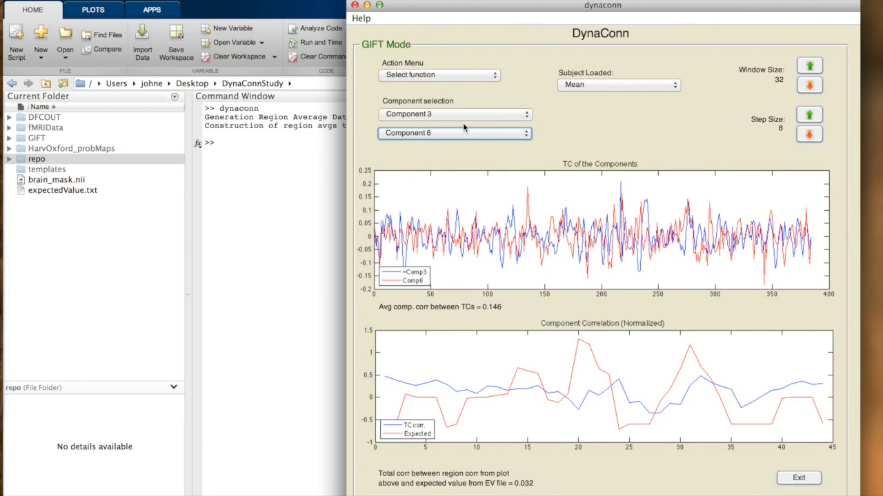
pyautogui.click(450, 133)
pyautogui.click(446, 142)
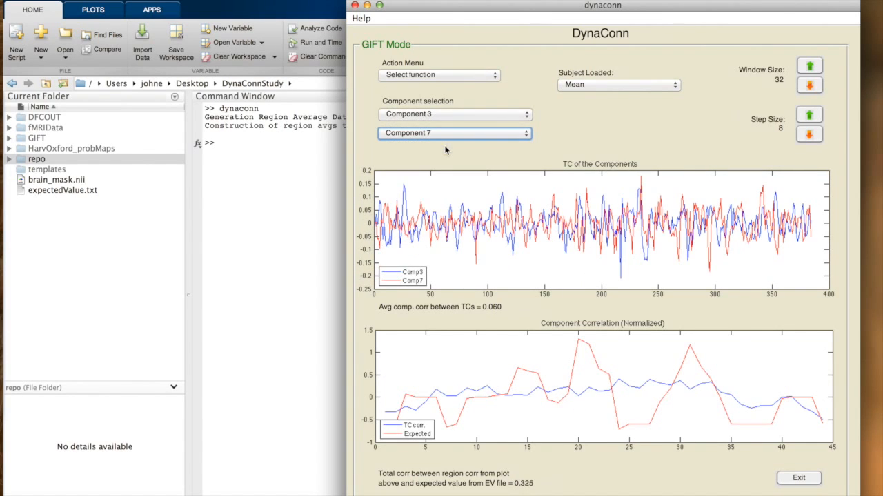
# Show the brain regions of Components 3 and 7, then generate the Component Region Matrix from the main DynaConn window
pyautogui.click(425, 76)
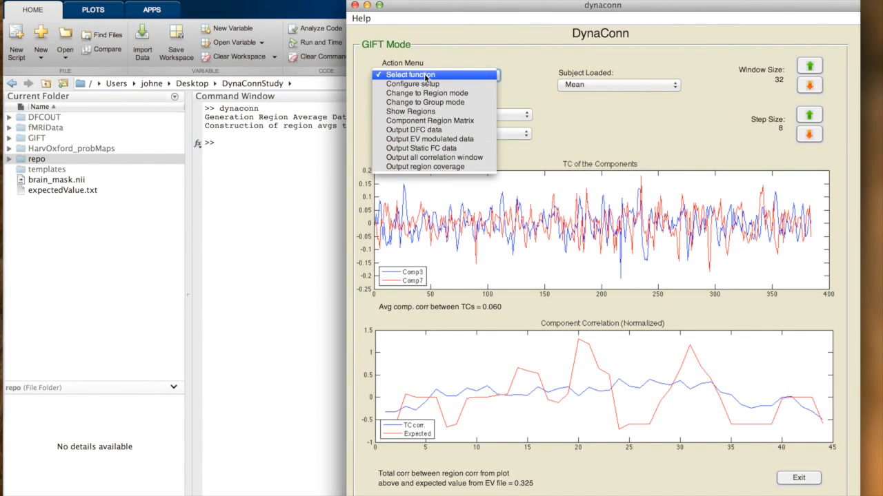
pyautogui.click(427, 113)
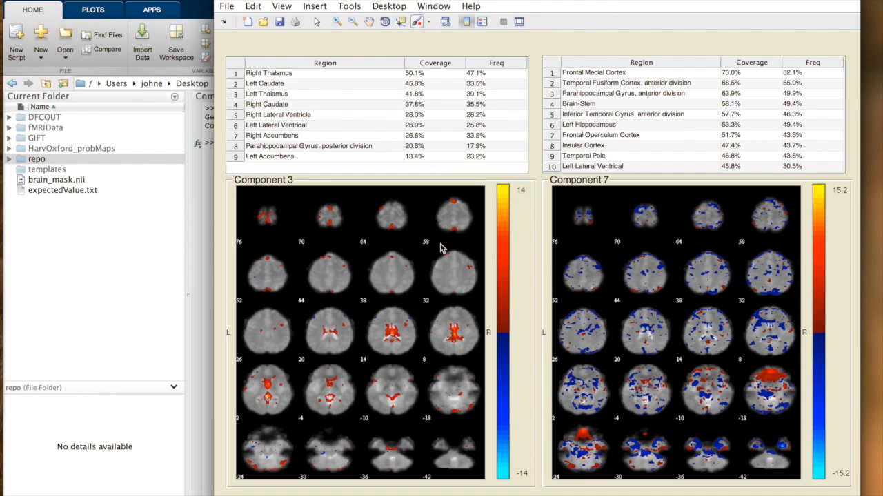
pyautogui.hotkey('ctrl', 'Up')
pyautogui.click(476, 315)
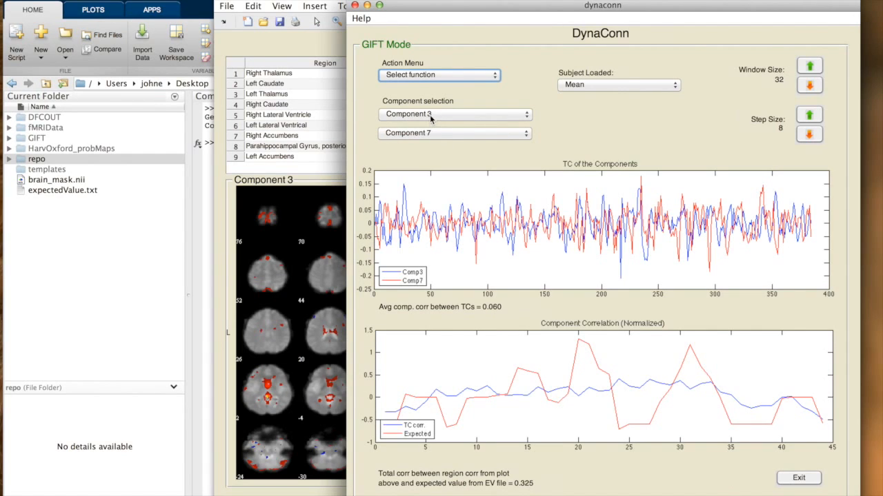
pyautogui.click(450, 79)
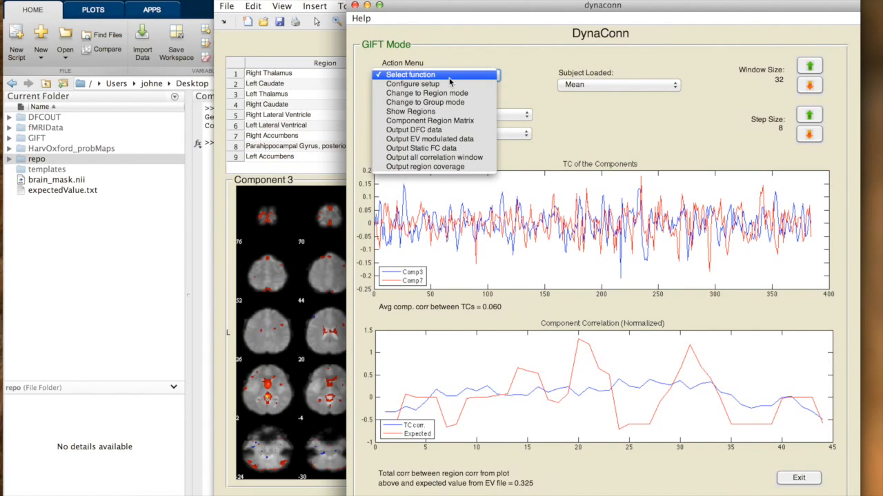
pyautogui.click(451, 122)
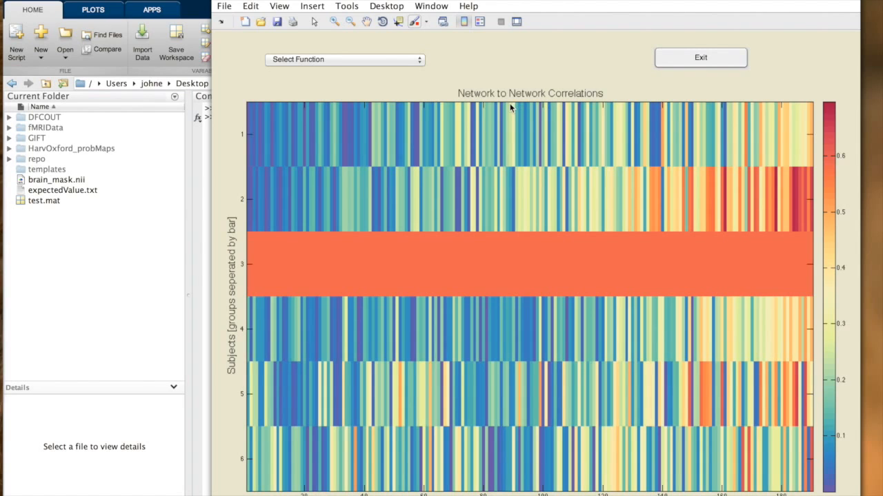
# Cycle the Network to Network Correlations plot through the available color maps
pyautogui.click(384, 58)
pyautogui.click(371, 78)
pyautogui.click(382, 61)
pyautogui.click(371, 77)
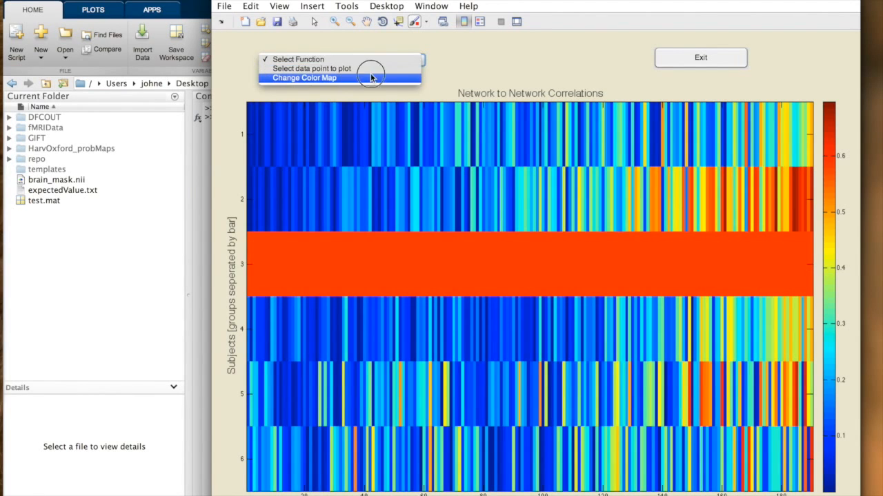
pyautogui.click(382, 60)
pyautogui.click(368, 78)
pyautogui.click(388, 60)
pyautogui.click(371, 78)
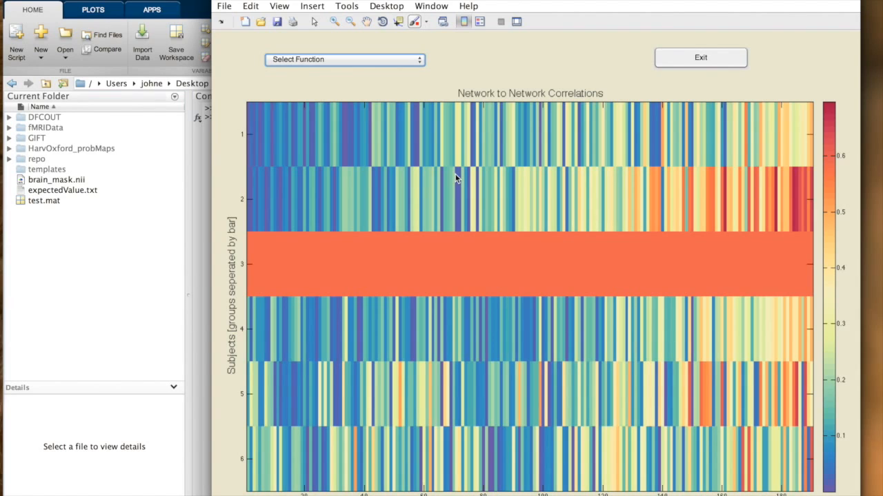
pyautogui.click(423, 64)
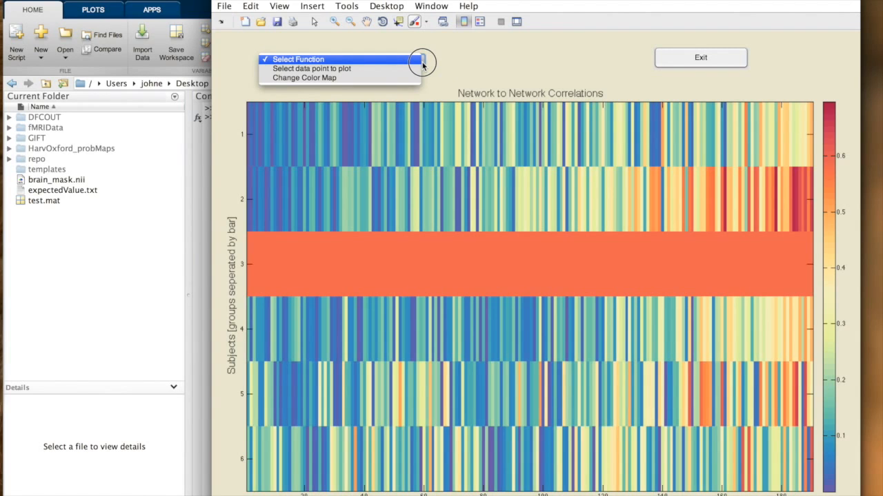
pyautogui.click(486, 59)
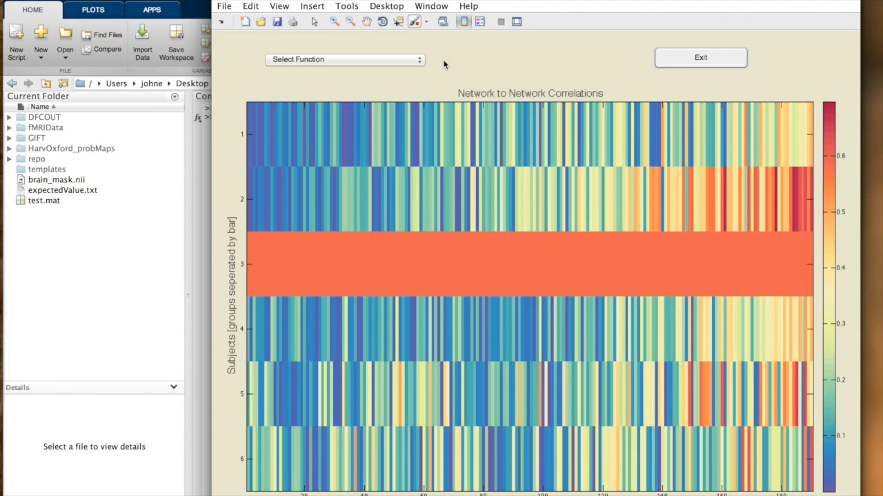
# Zoom in on a small area of the subject 4 row in the correlation plot and exit the plot
pyautogui.click(335, 22)
pyautogui.moveTo(480, 297); pyautogui.dragTo(510, 367)
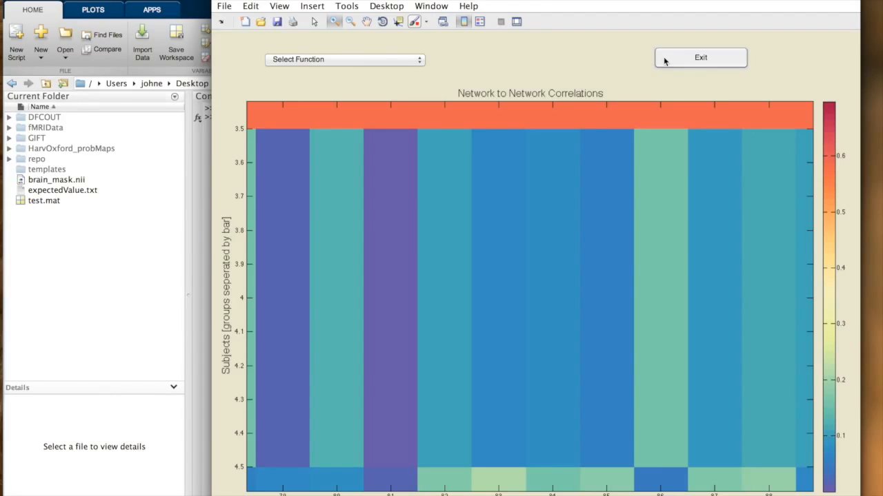
pyautogui.click(688, 59)
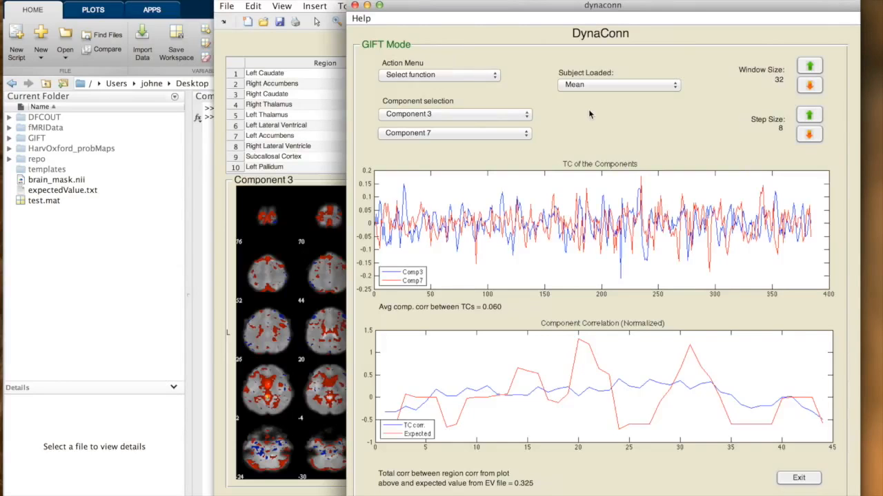
# Output the DFC data as test.mat in the DynaConnStudy folder, replacing the existing file
pyautogui.click(481, 78)
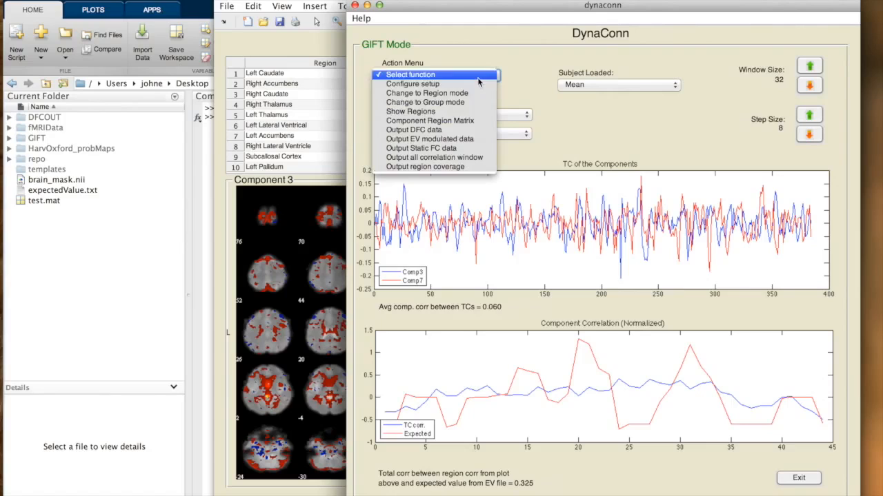
pyautogui.click(475, 132)
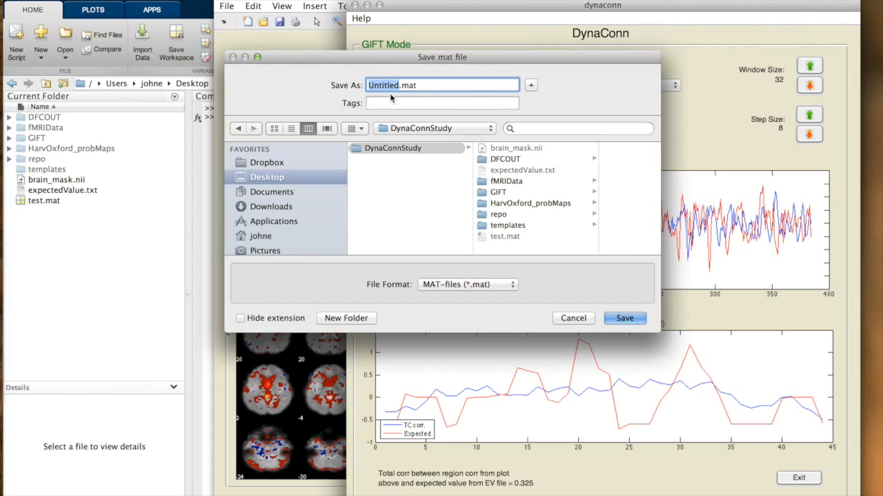
pyautogui.write('test')
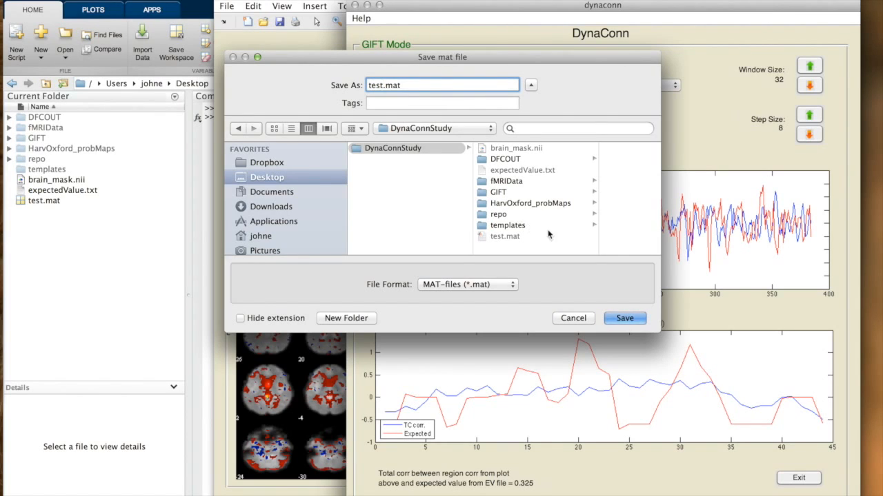
pyautogui.click(624, 319)
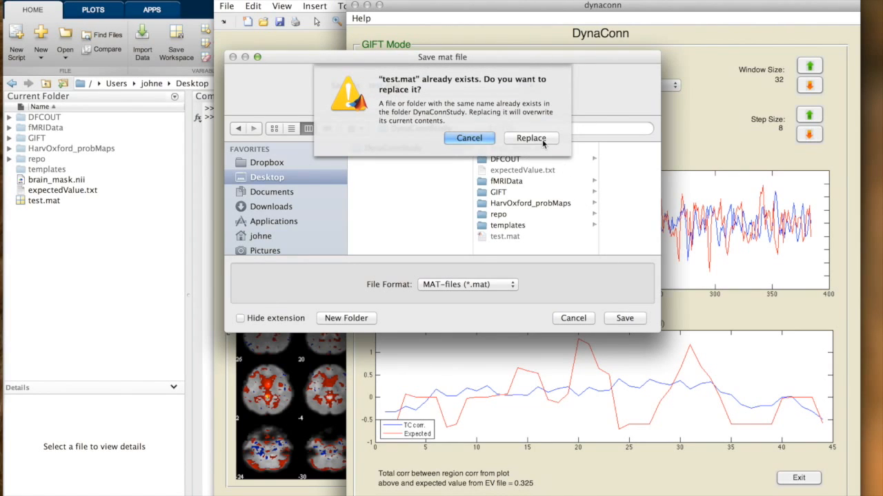
pyautogui.click(542, 139)
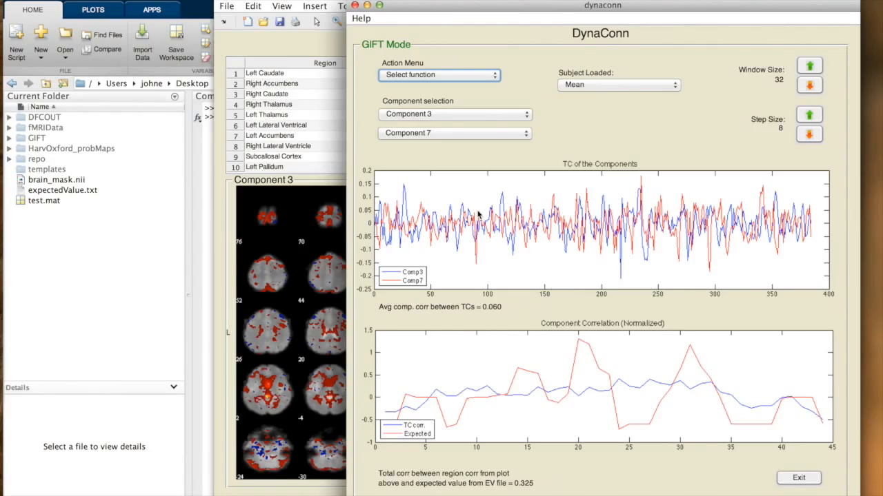
# Change DynaConn to Region mode and bring up the functions it offers
pyautogui.click(484, 77)
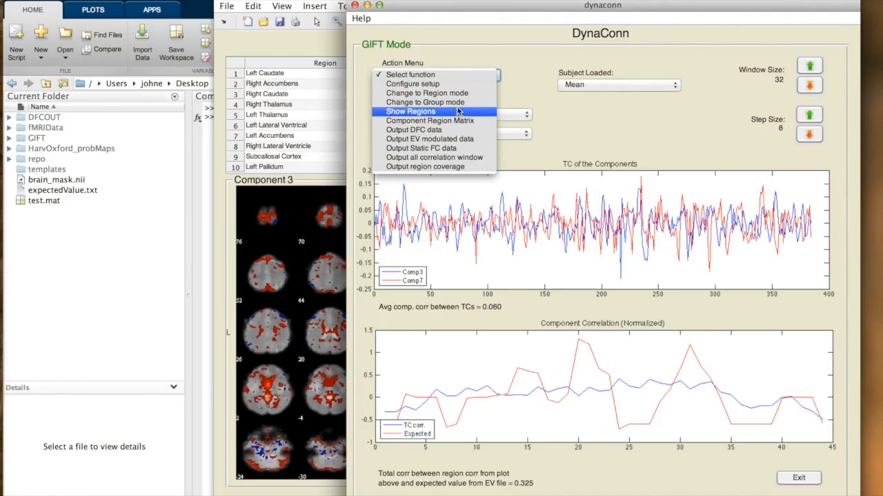
pyautogui.click(461, 92)
pyautogui.click(462, 77)
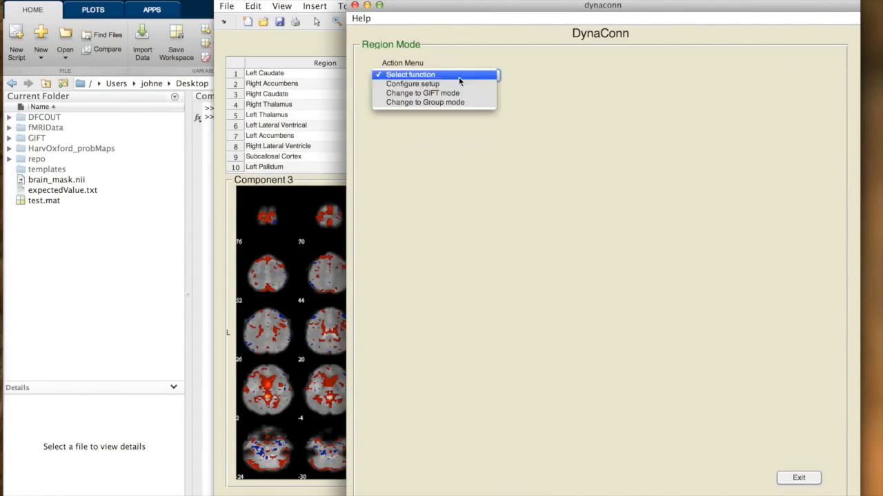
# Configure the Region mode setup with DynaConnStudy/DFCOUT as the analysis output directory, loading the previous session and completing the setup
pyautogui.click(453, 83)
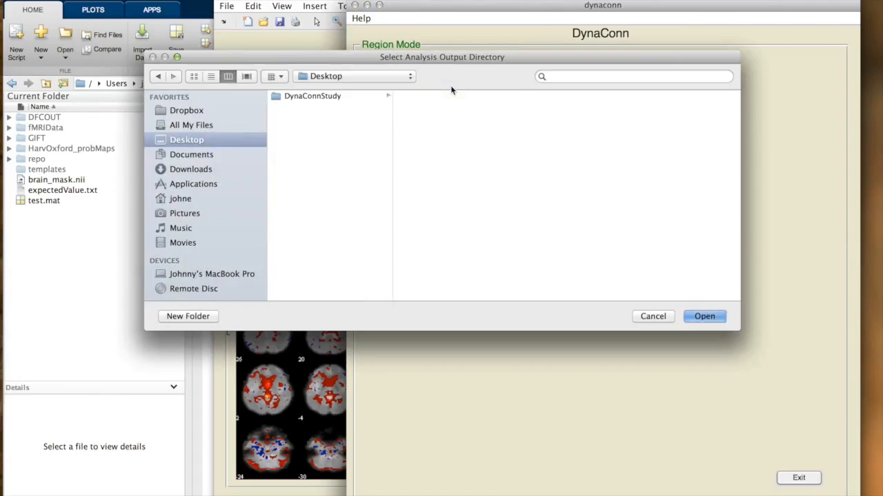
pyautogui.click(355, 96)
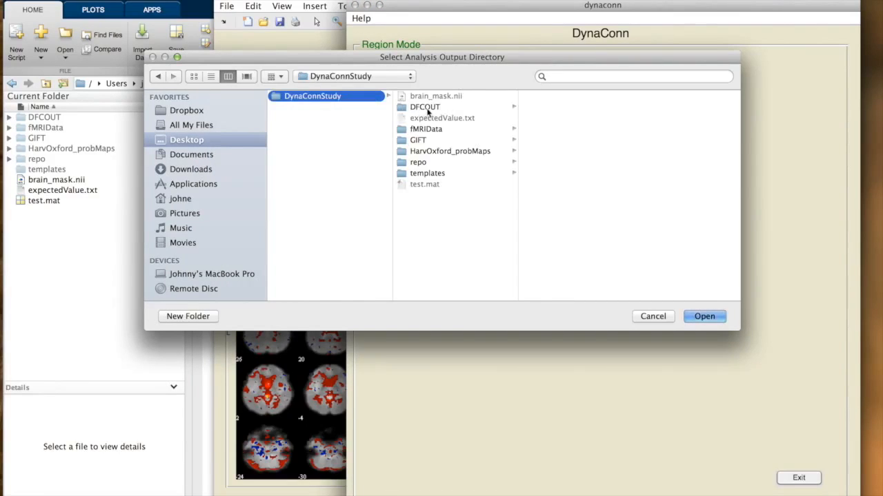
pyautogui.click(496, 106)
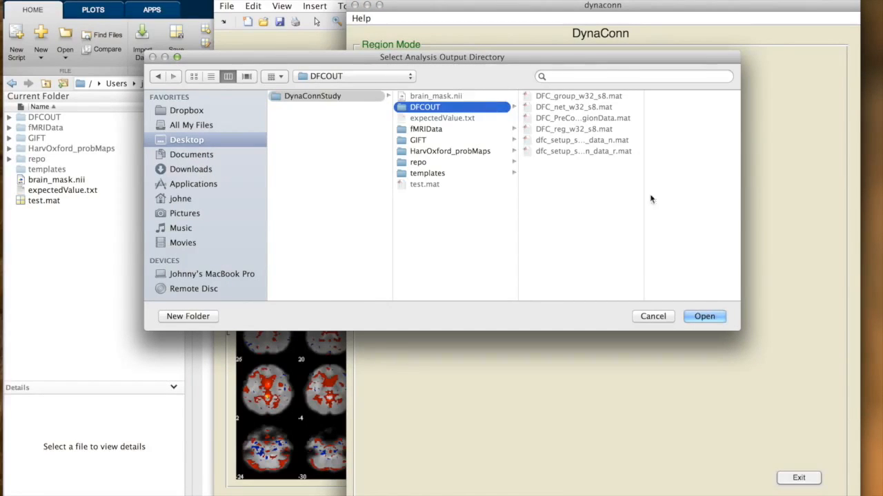
pyautogui.click(704, 316)
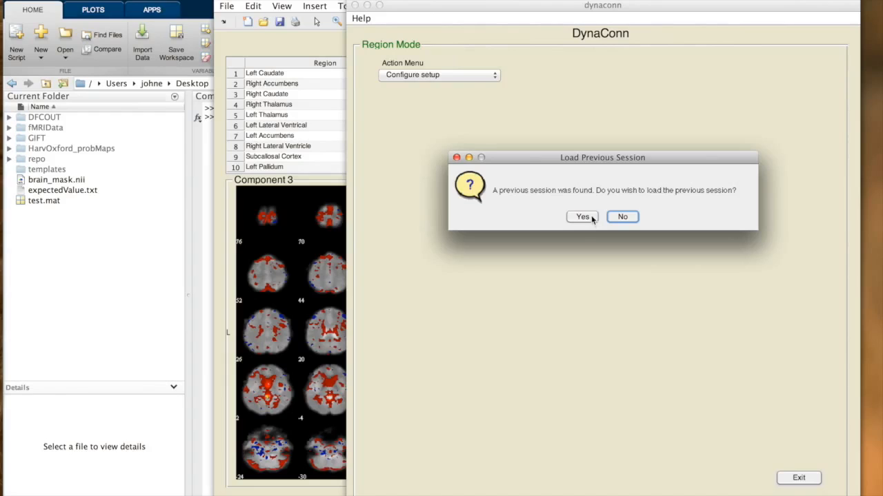
pyautogui.click(591, 217)
pyautogui.click(526, 225)
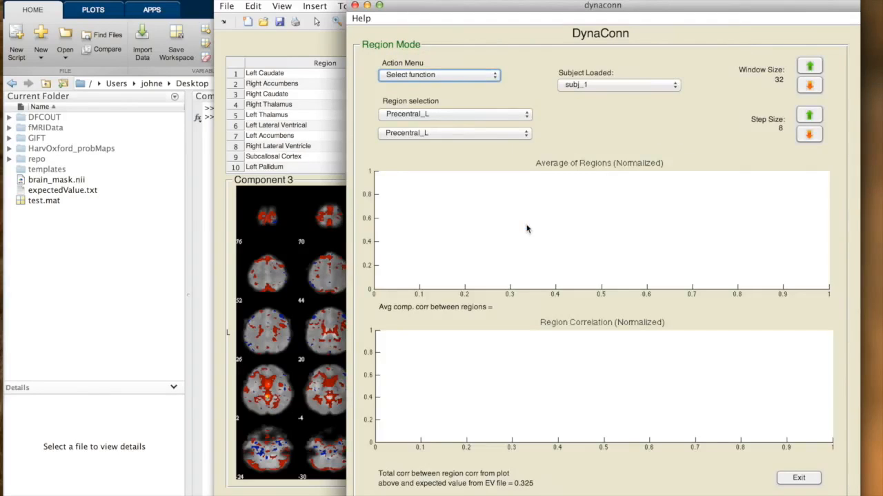
# Select Frontal_Mid_Orb_L as the second region to compare with Precentral_L, and close the brain map figures
pyautogui.click(481, 136)
pyautogui.click(459, 220)
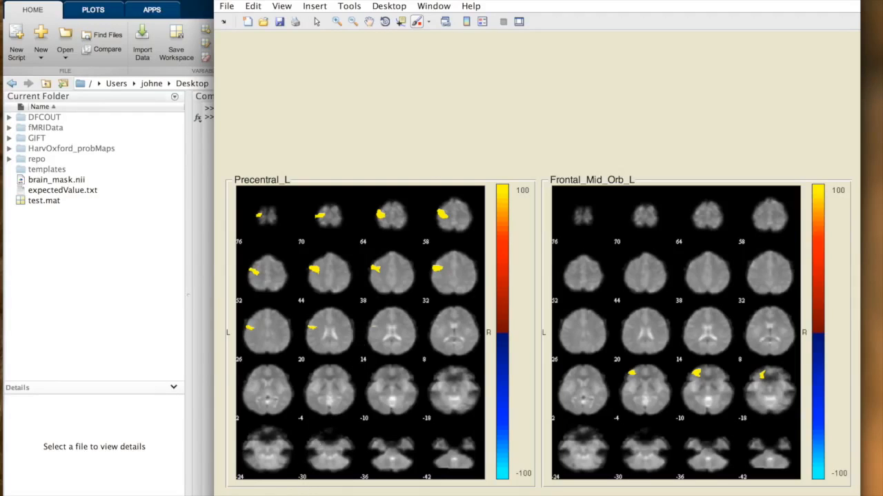
pyautogui.press('super+w')
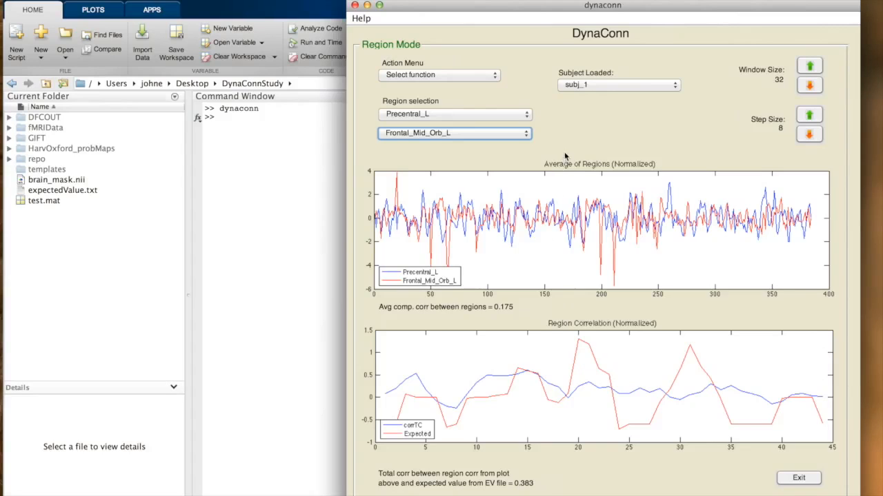
# Show the brain maps of the two selected regions, Precentral_L and Frontal_Mid_Orb_L, and close the figure
pyautogui.click(477, 76)
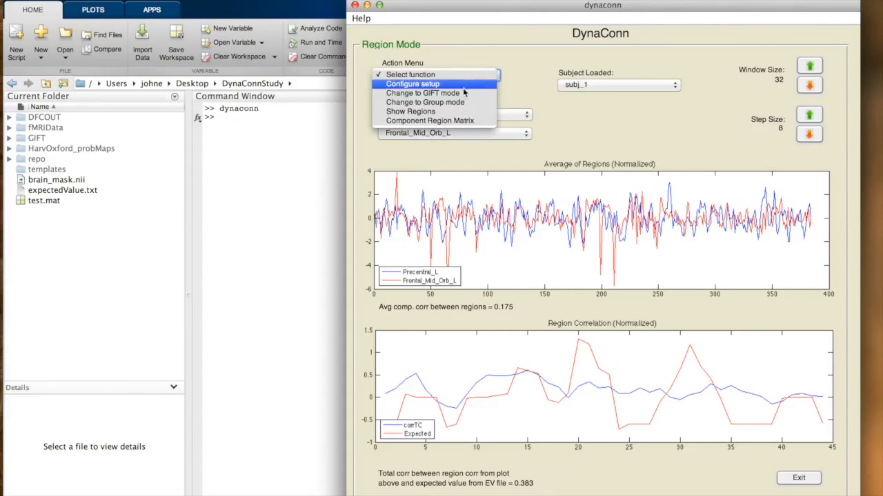
pyautogui.click(452, 114)
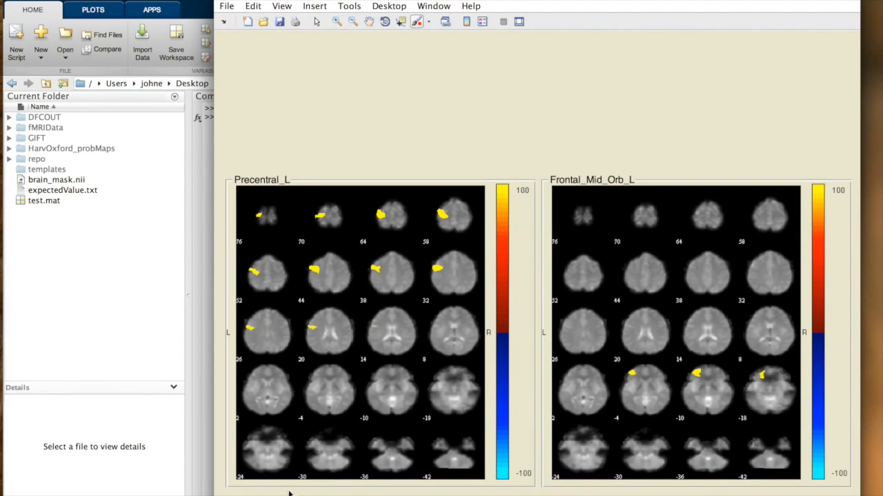
pyautogui.press('super+w')
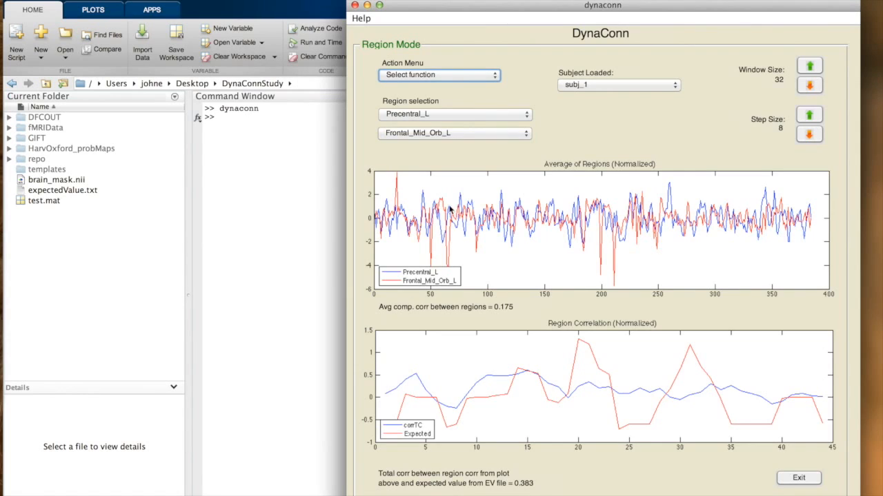
# View the Region to Region Correlations matrix for all subjects and exit the plot
pyautogui.click(450, 76)
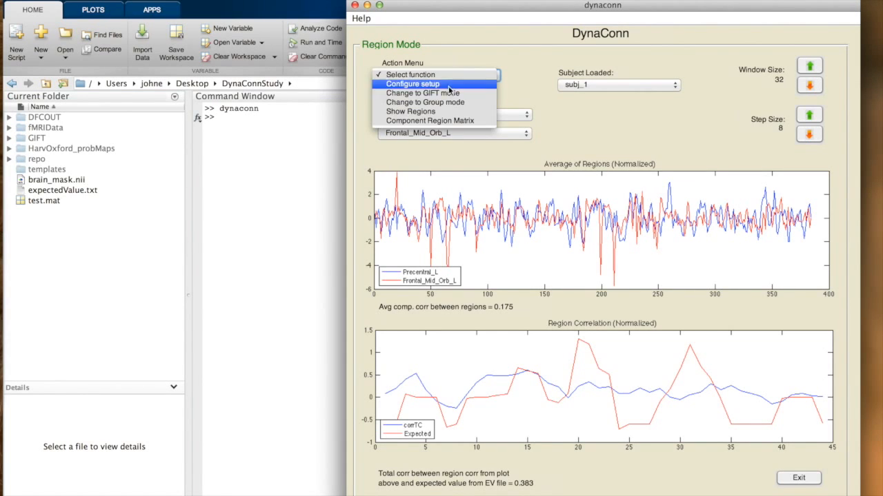
pyautogui.click(446, 121)
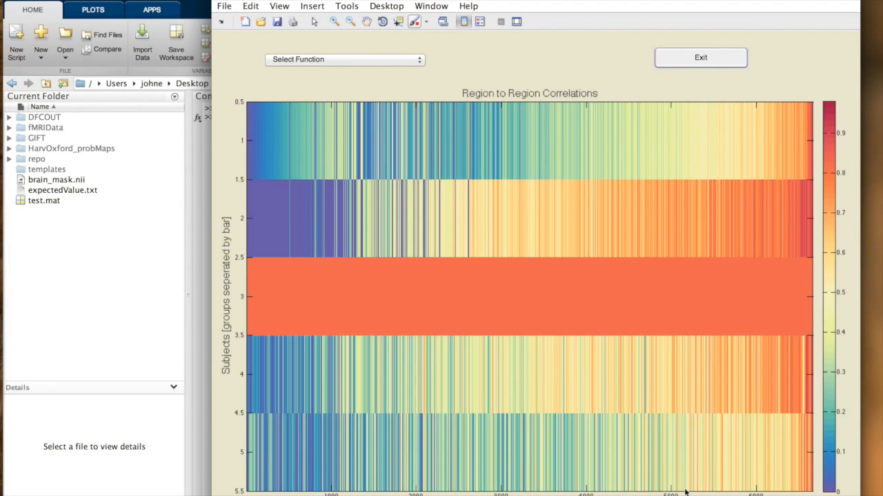
pyautogui.click(712, 60)
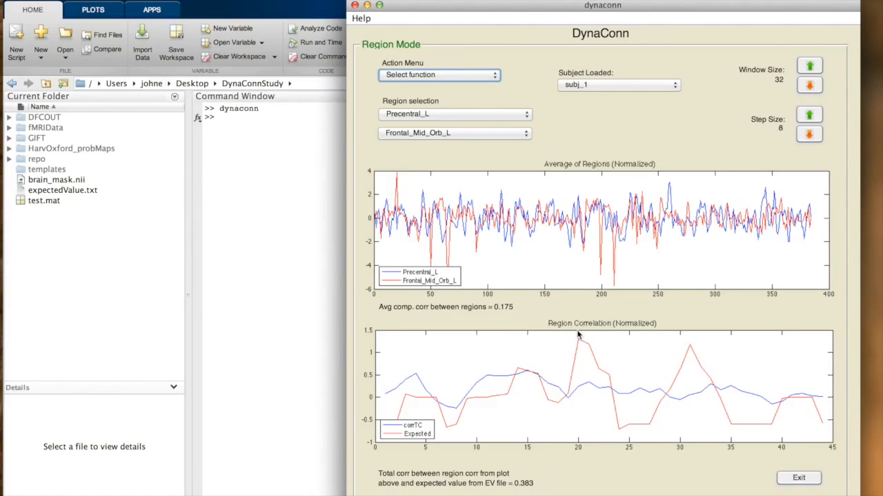
# Change to Group mode and configure its setup with DynaConnStudy/DFCOUT as the output directory, loading the previous session and completing the setup
pyautogui.click(465, 73)
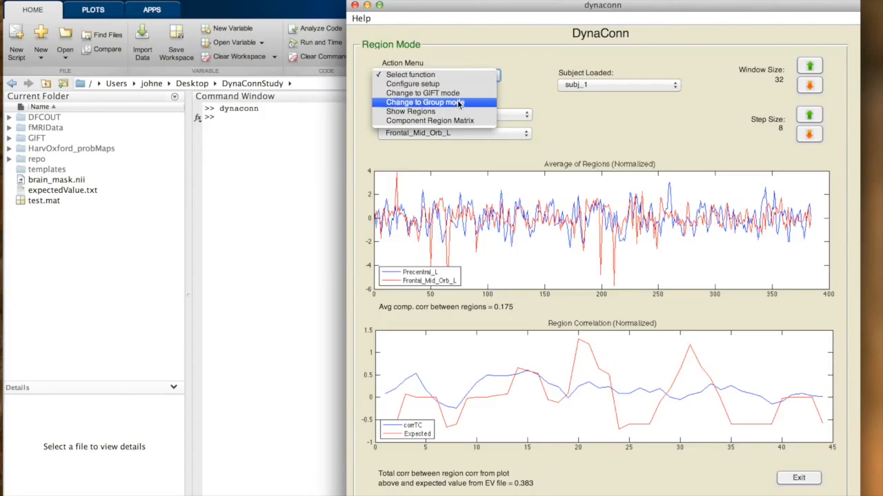
pyautogui.click(459, 104)
pyautogui.click(458, 76)
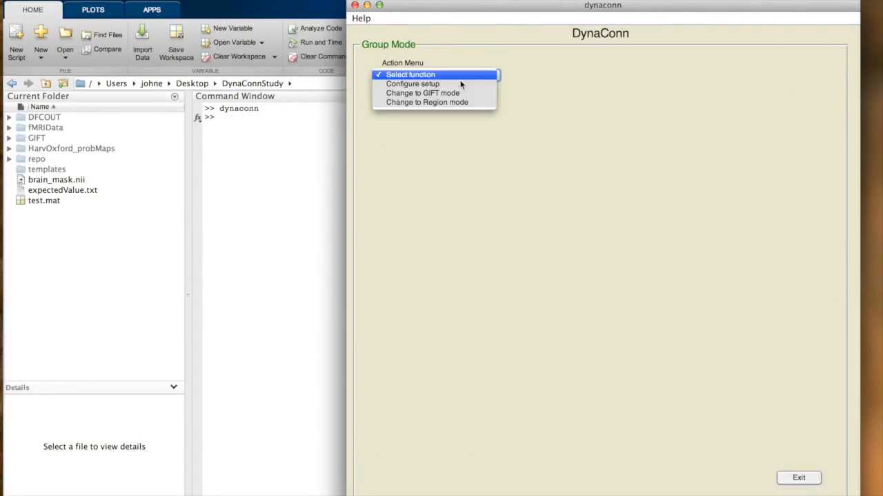
pyautogui.click(452, 85)
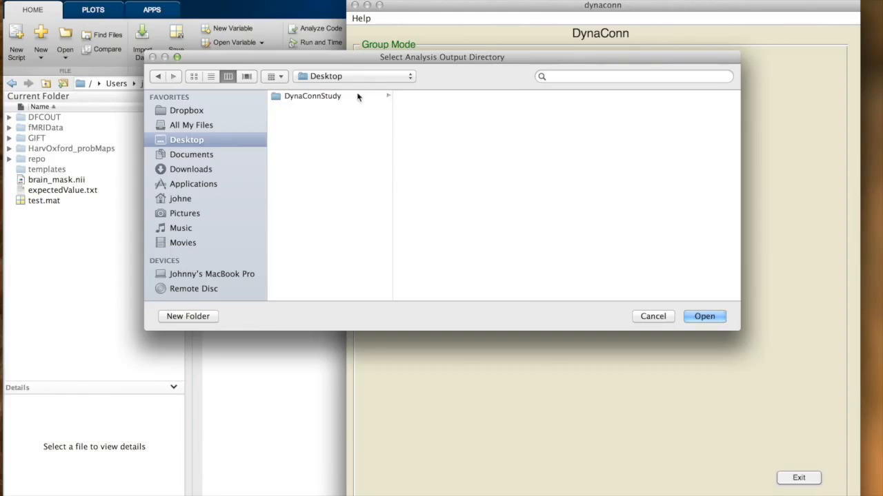
pyautogui.click(387, 97)
pyautogui.click(425, 106)
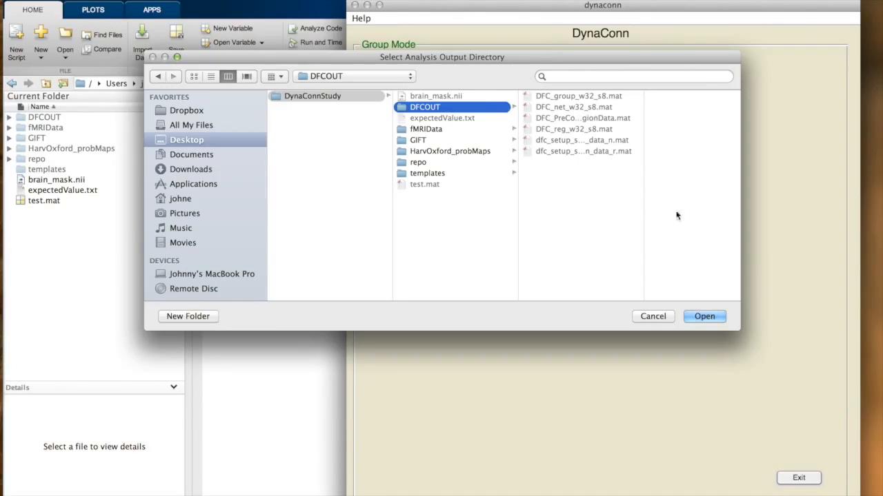
pyautogui.click(704, 316)
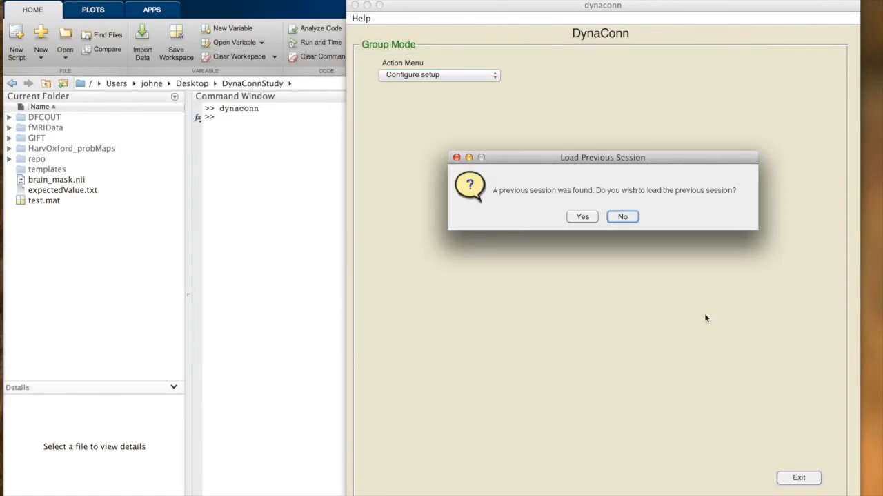
pyautogui.click(585, 217)
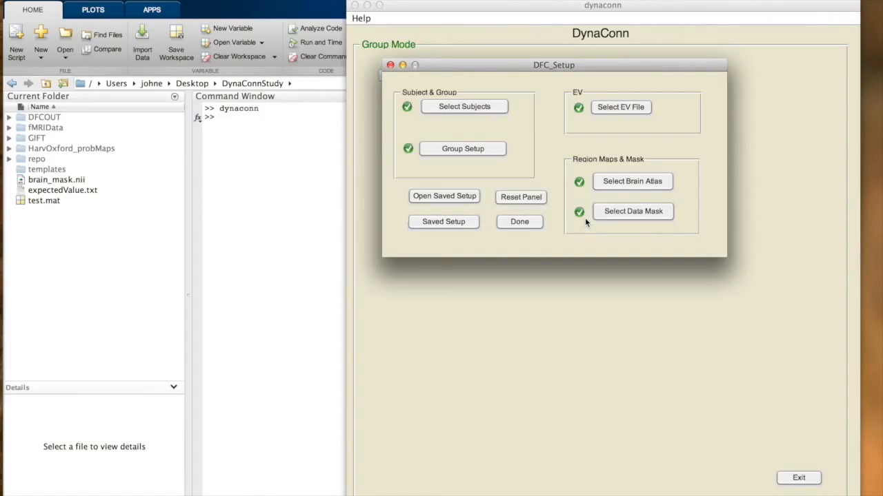
pyautogui.click(514, 222)
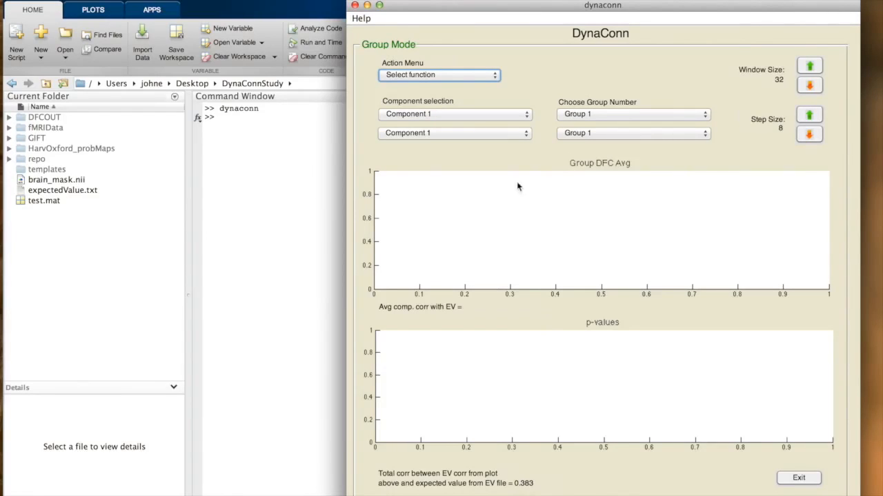
# Set the second component to Component 3 and the second group to Group 2 to compare DFC between the groups
pyautogui.click(477, 135)
pyautogui.click(469, 154)
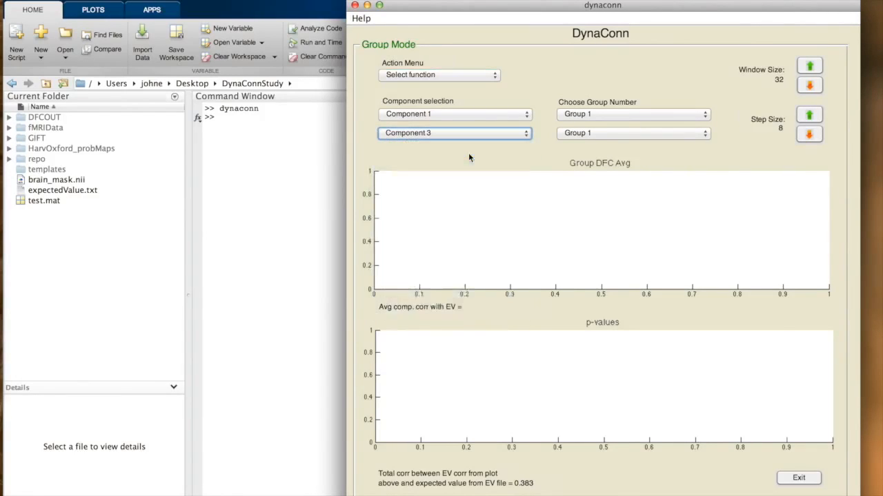
pyautogui.click(599, 136)
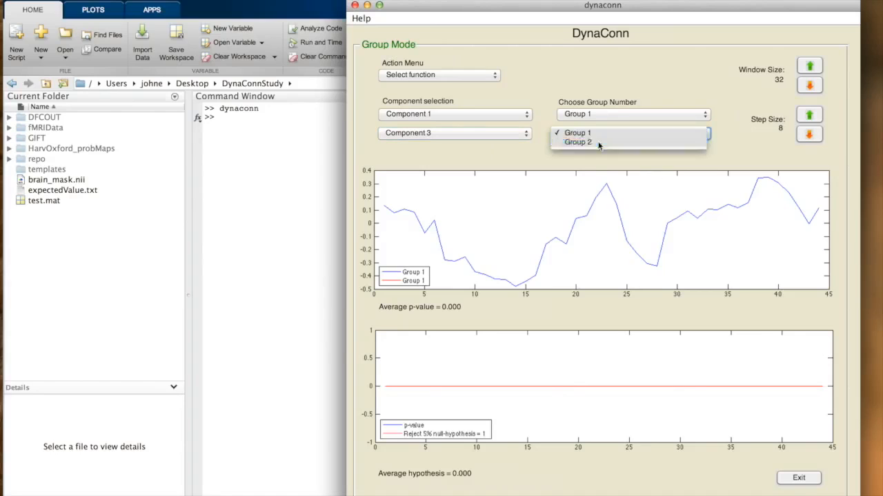
pyautogui.click(599, 142)
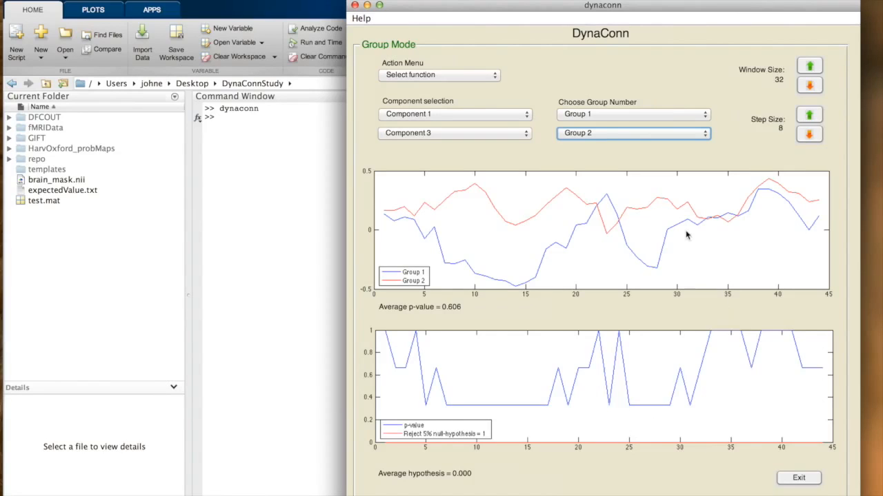
# Show the region coverage tables and brain maps for Components 1 and 3, and close the figure
pyautogui.click(444, 76)
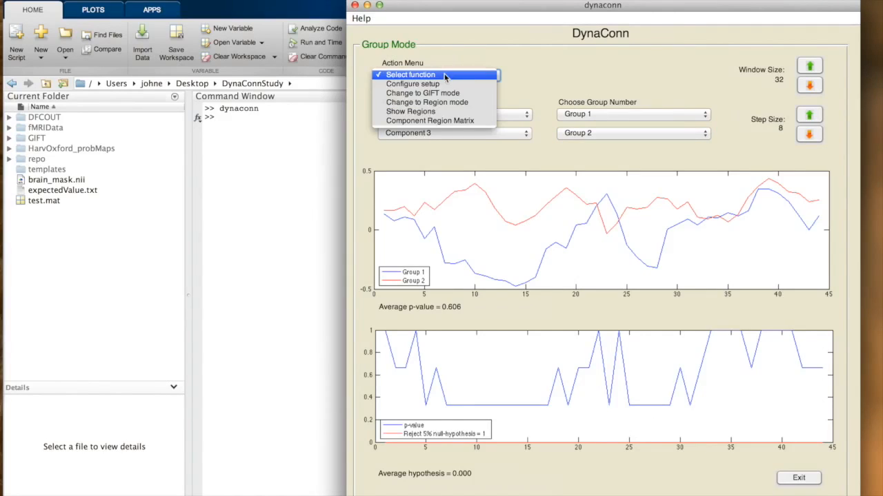
pyautogui.click(443, 112)
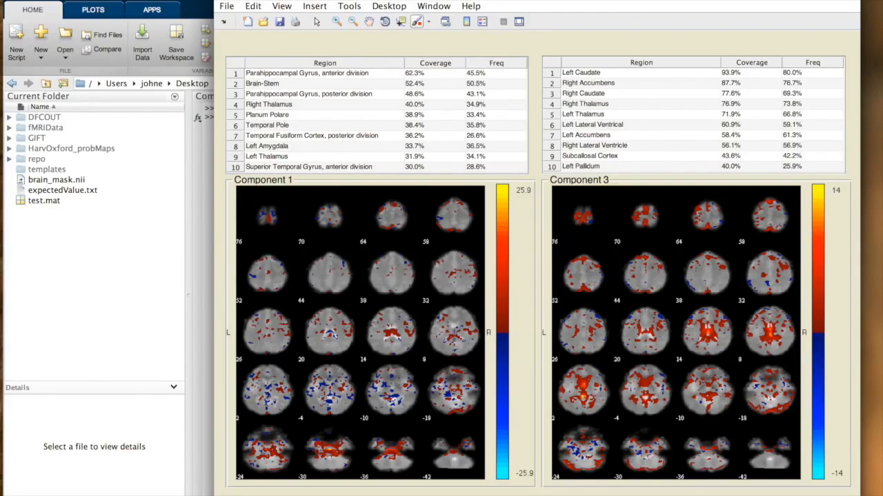
pyautogui.press('super+w')
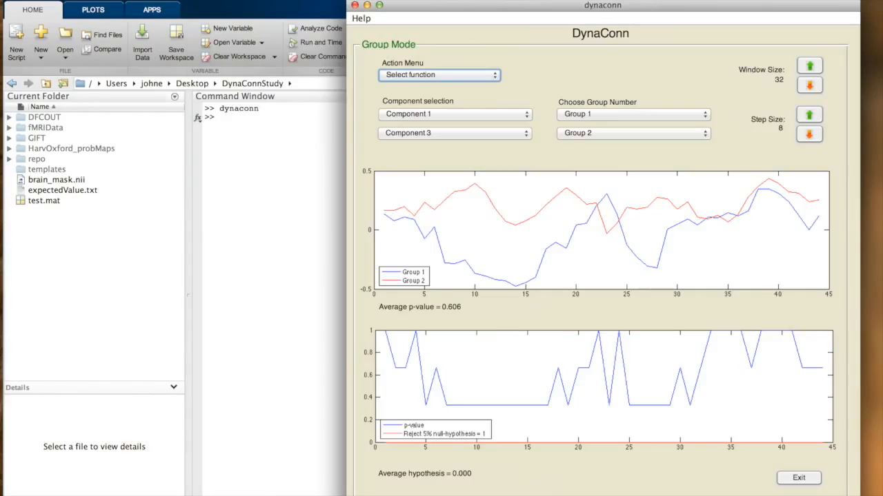
# View the Component Region Matrix of DFC p-values between component combinations and exit the plot
pyautogui.click(448, 75)
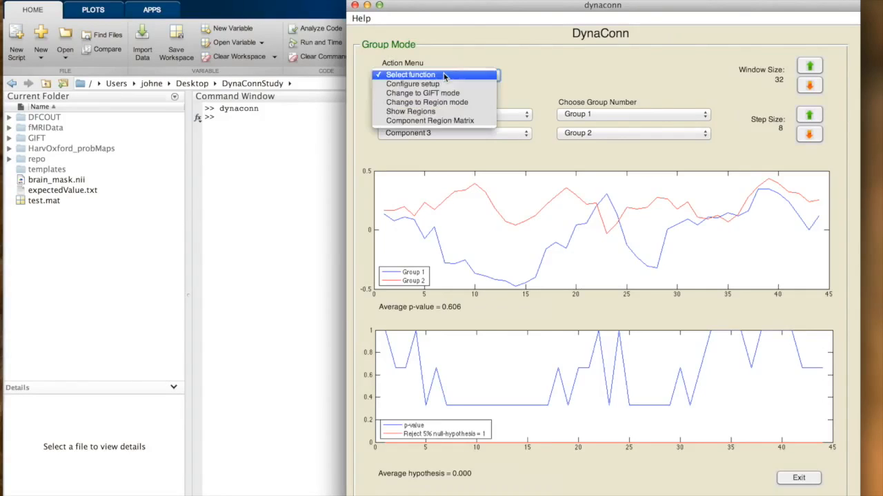
pyautogui.click(439, 121)
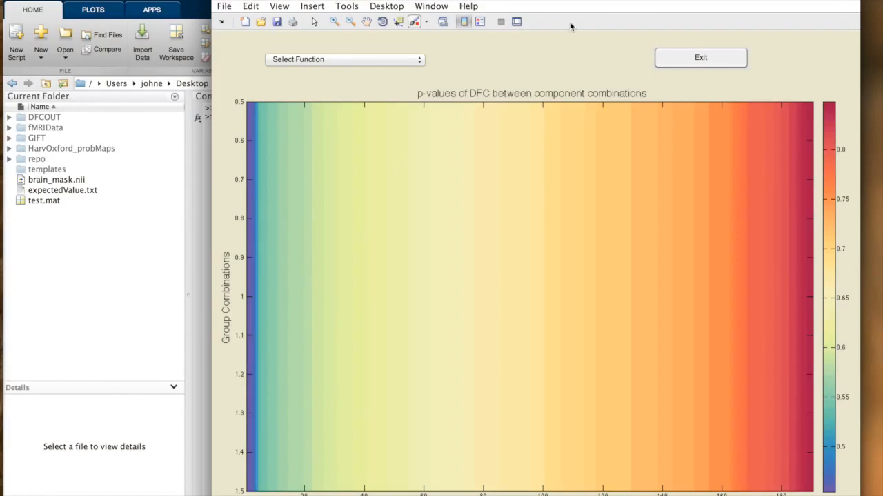
pyautogui.click(679, 60)
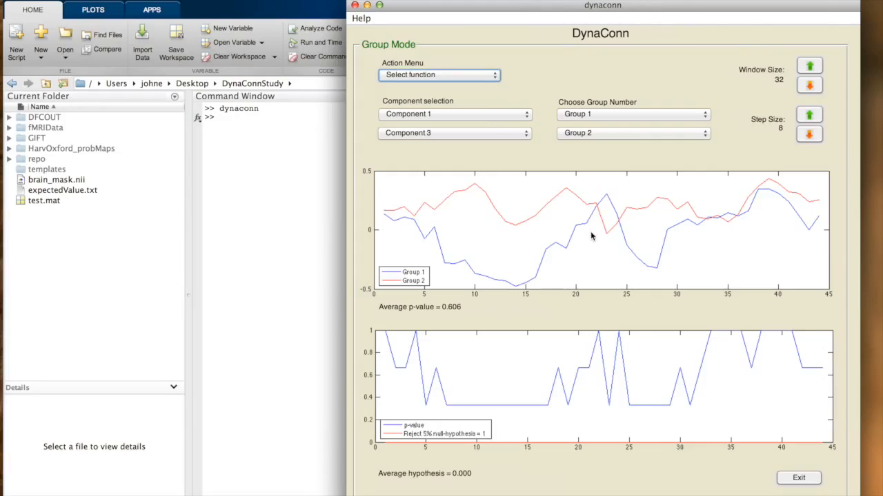